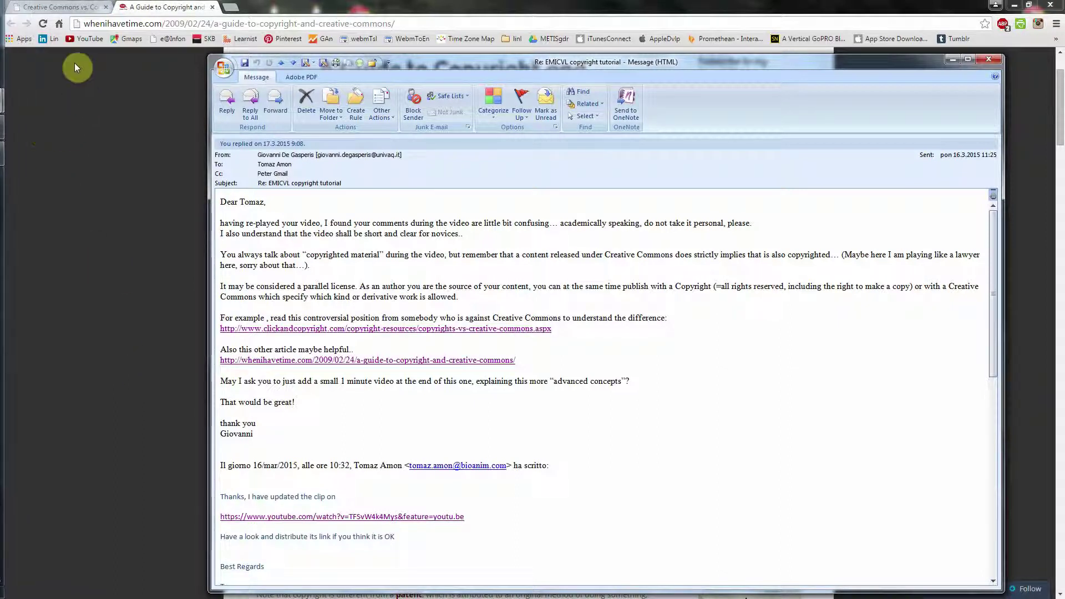
- Close the feedback email, check both article URLs in Notepad, and return to the Click & Copyright page
{"action": "left_click", "coordinate": [67, 7]}
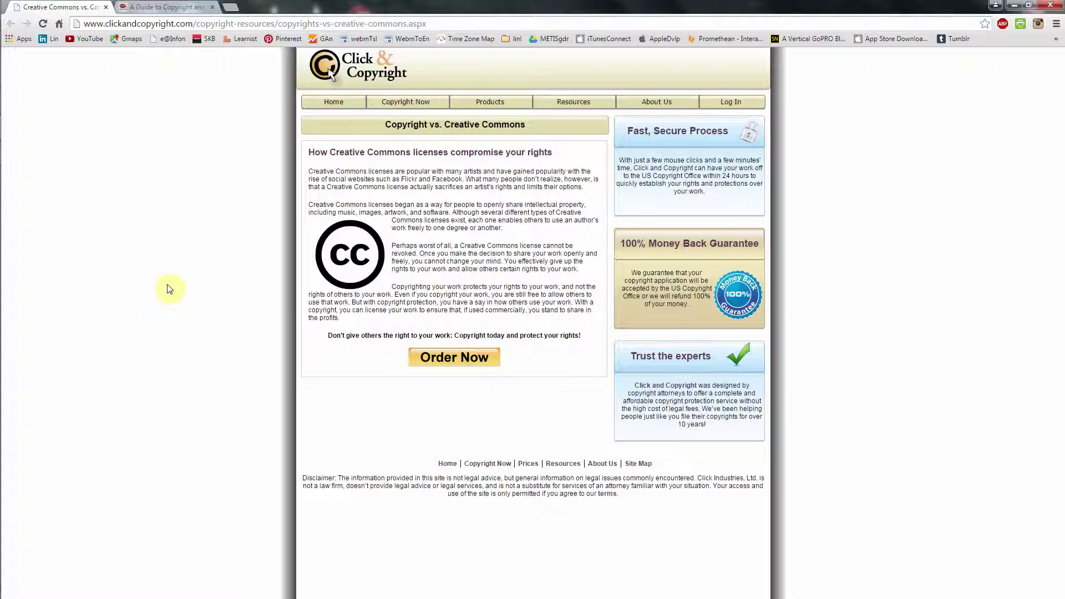
{"action": "left_click", "coordinate": [16, 153]}
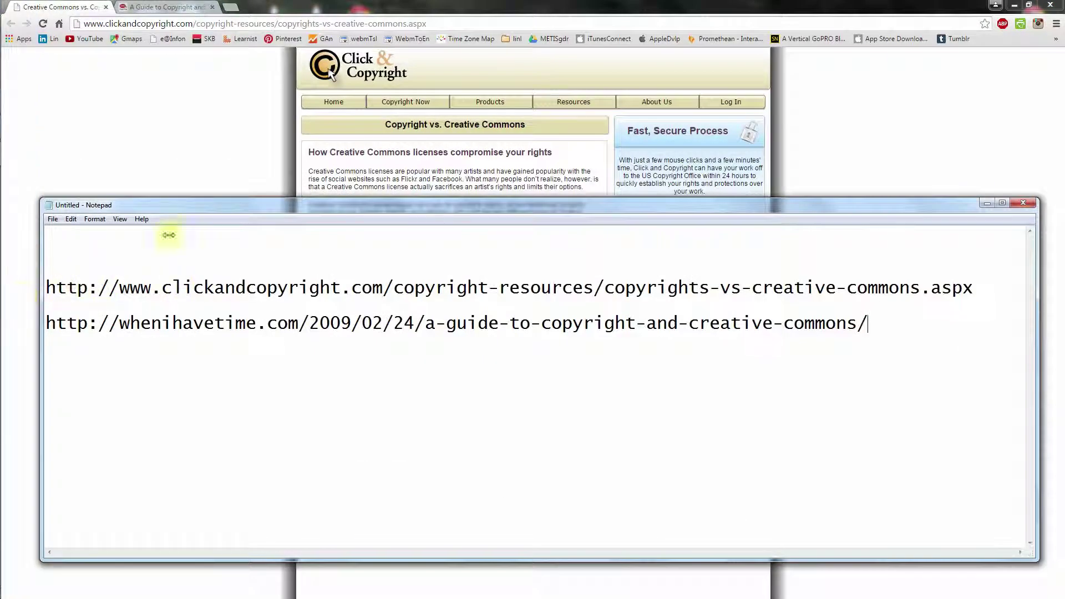
{"action": "left_click", "coordinate": [985, 204]}
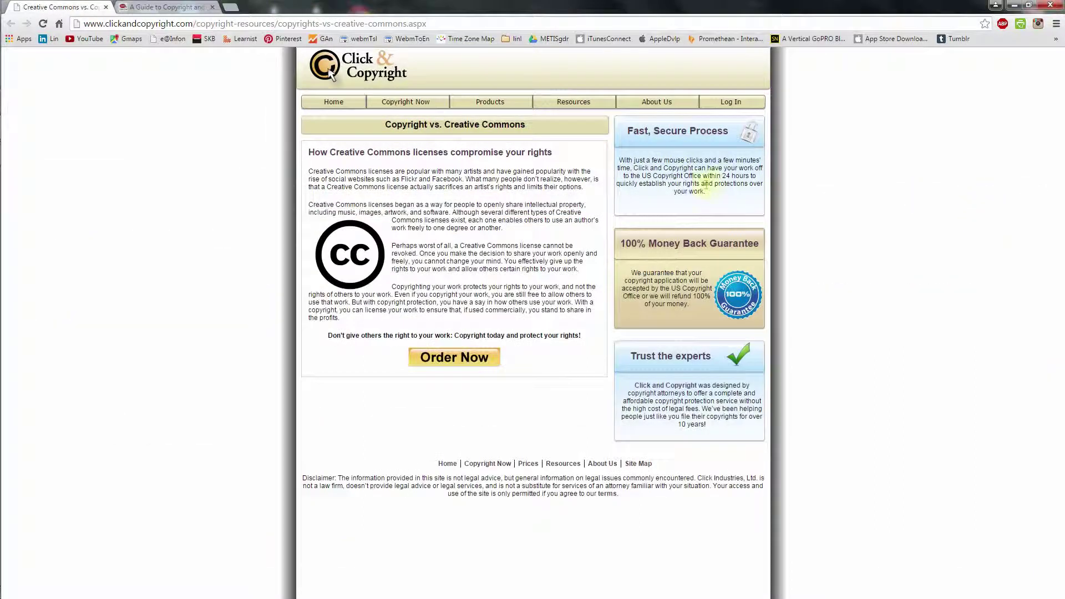
- Switch to the When I Have Time guide and confirm its URL against the Notepad list
{"action": "left_click", "coordinate": [155, 7]}
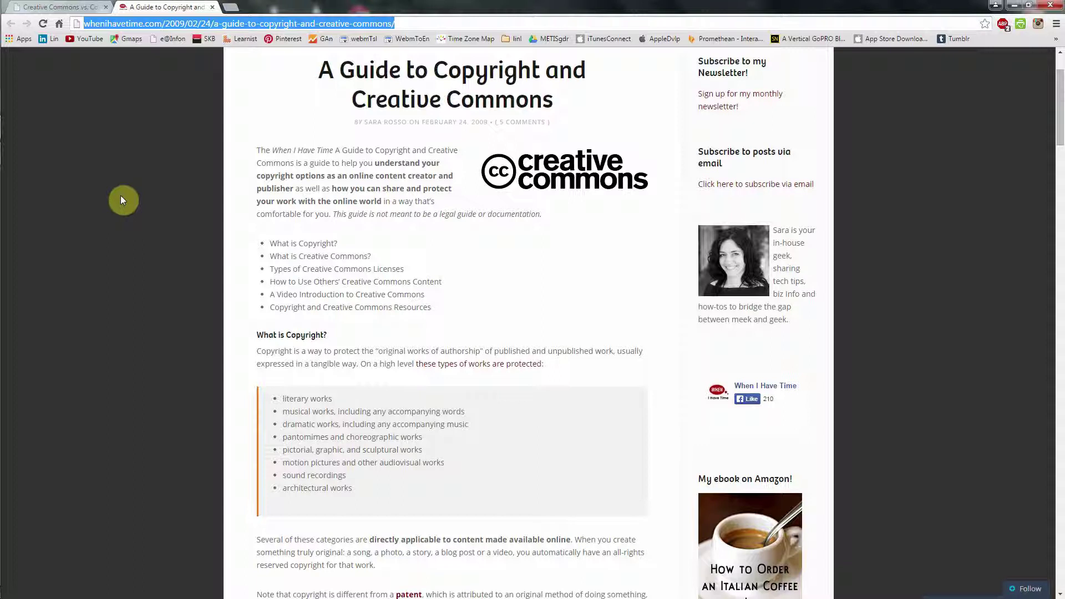
{"action": "left_click", "coordinate": [19, 155]}
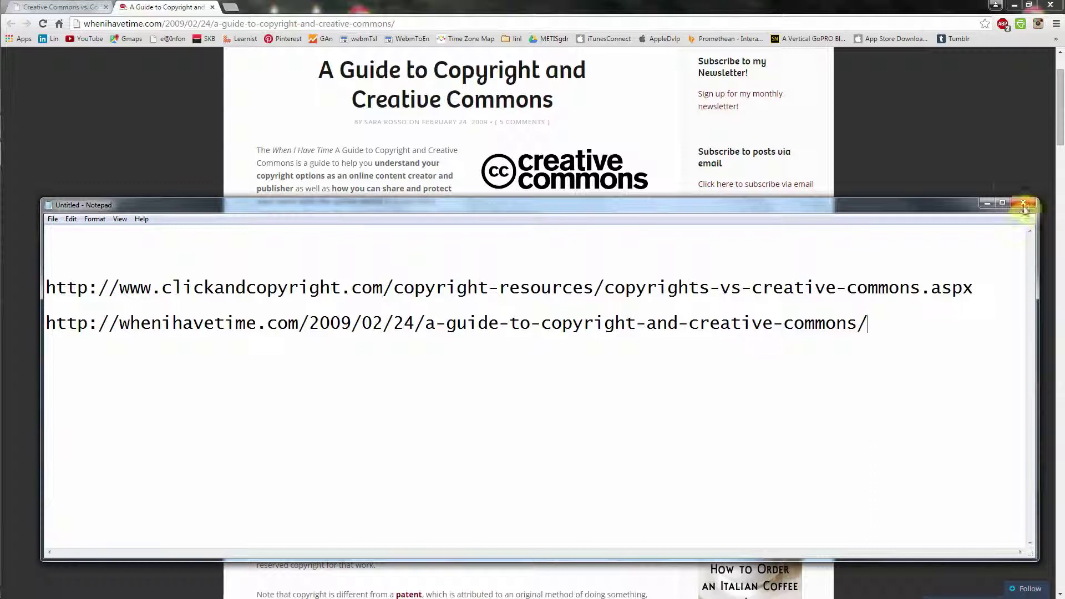
{"action": "left_click", "coordinate": [987, 204]}
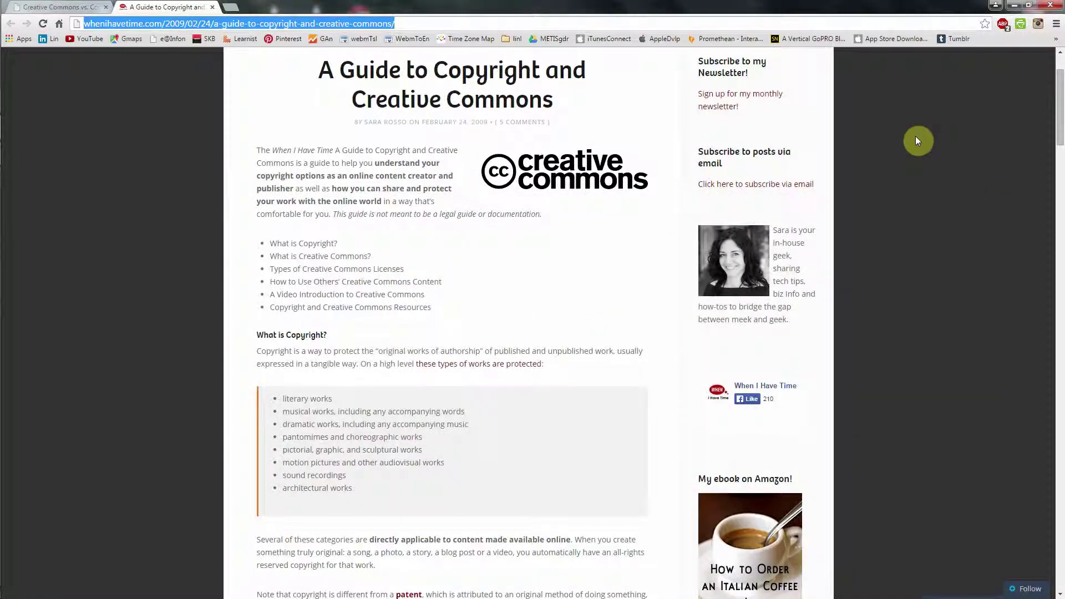